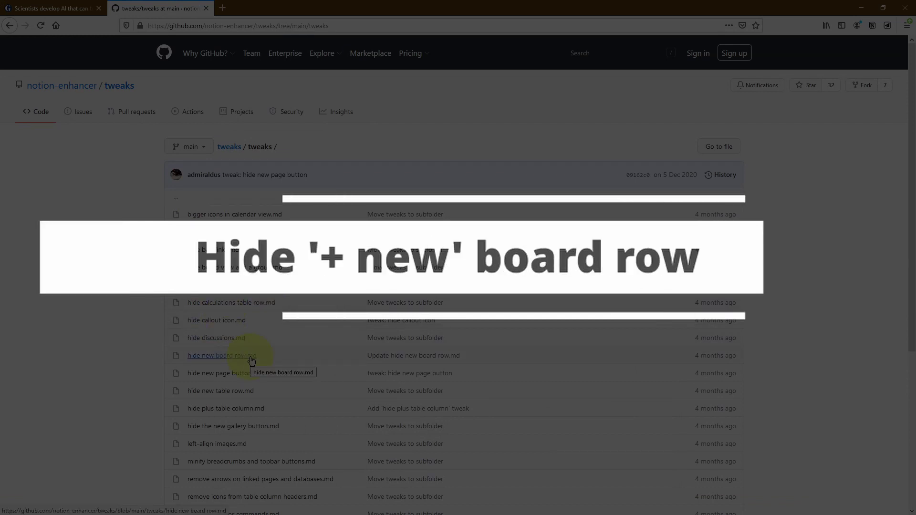
# - Open the 'hide new board row.md' tweak from the notion-enhancer tweaks folder
pyautogui.click(239, 410)
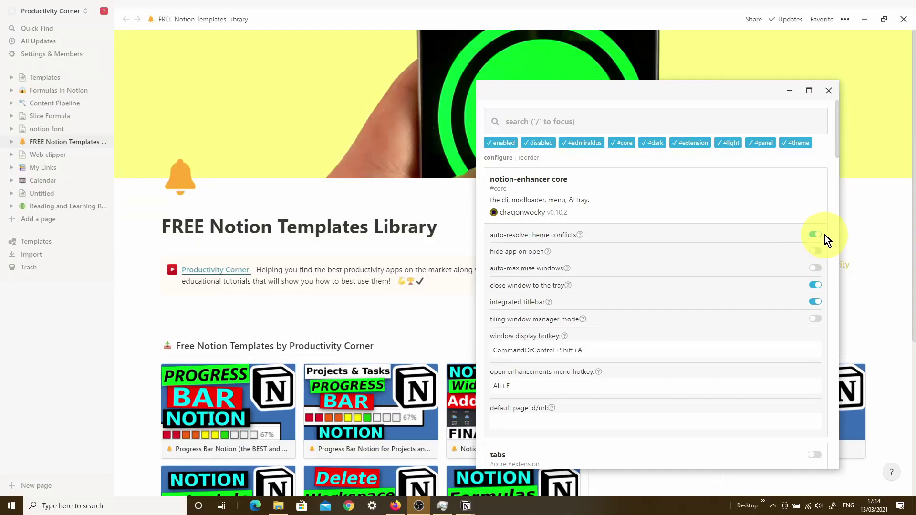
# - Switch on auto-resolve theme conflicts in the notion-enhancer core panel
pyautogui.click(815, 236)
pyautogui.moveTo(575, 238)
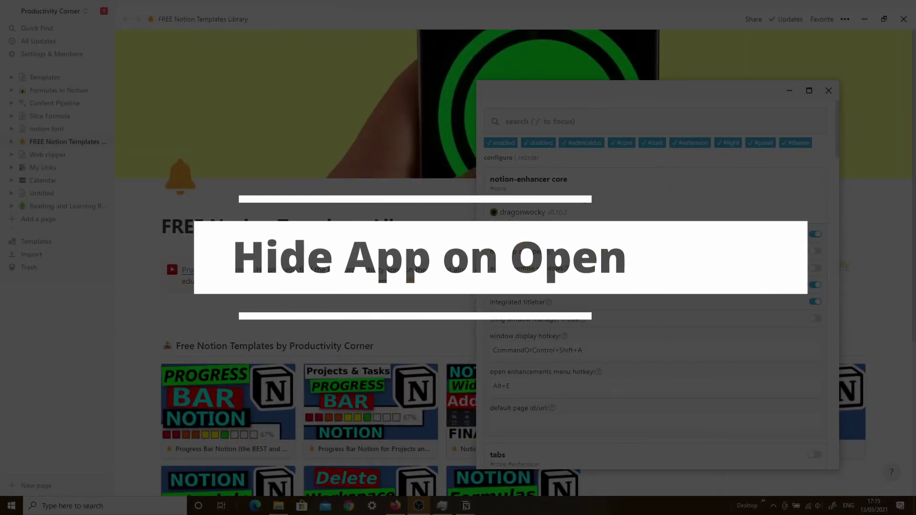
# - Enable 'hide app on open' and relaunch Notion from the banner to apply it
pyautogui.moveTo(551, 256)
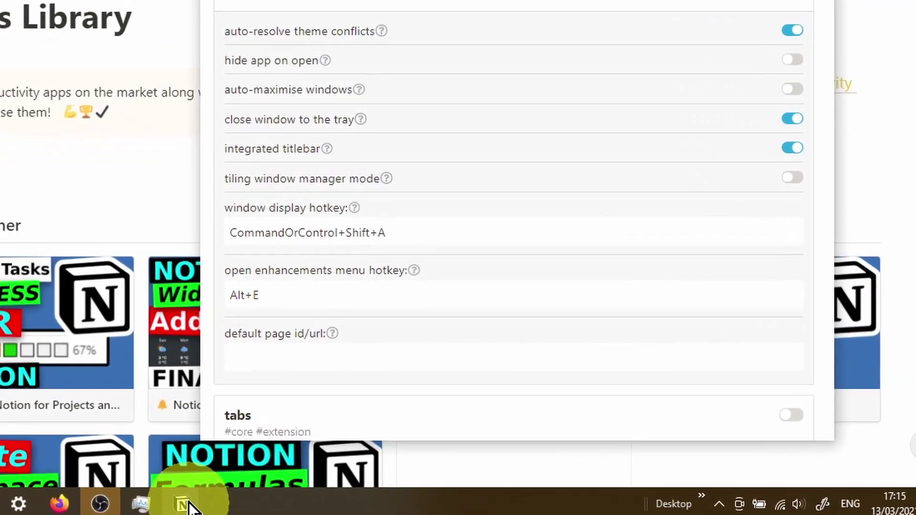
pyautogui.click(754, 505)
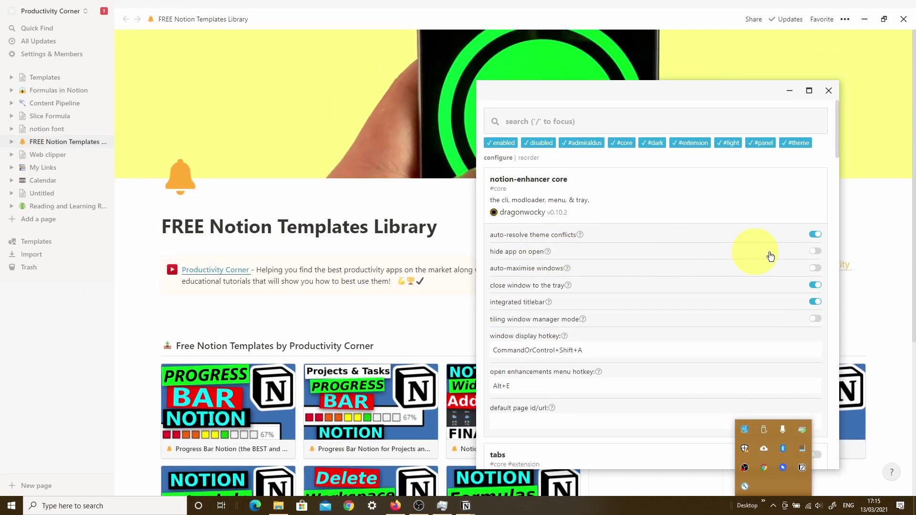
pyautogui.click(815, 251)
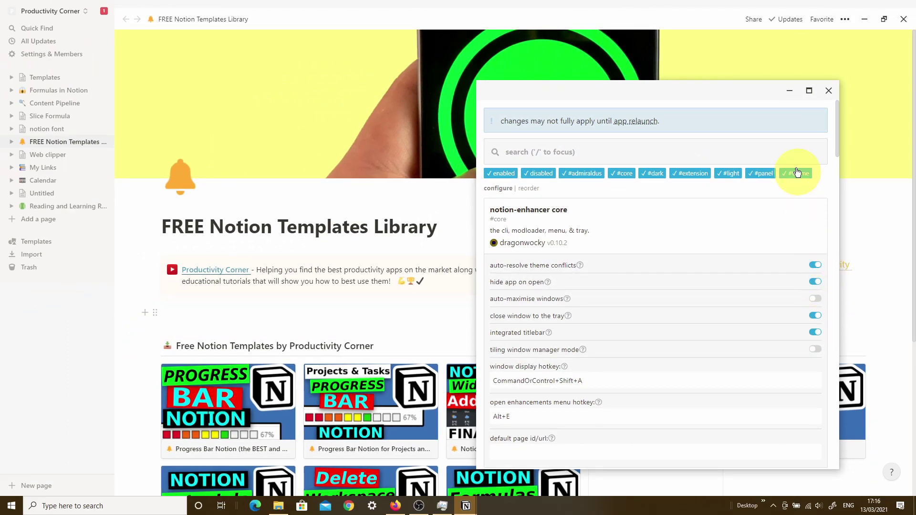
pyautogui.click(637, 122)
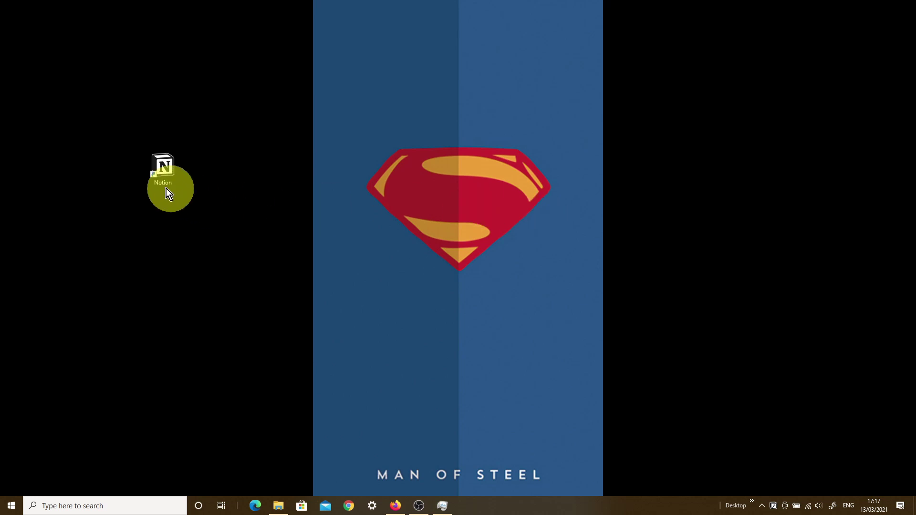
# - Start Notion from its desktop shortcut and bring its hidden window up from the tray icon
pyautogui.doubleClick(163, 168)
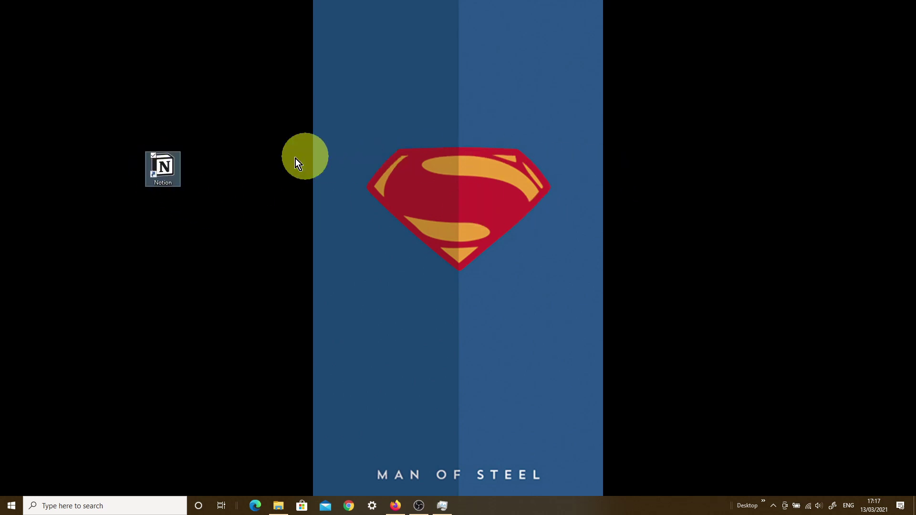
pyautogui.doubleClick(170, 167)
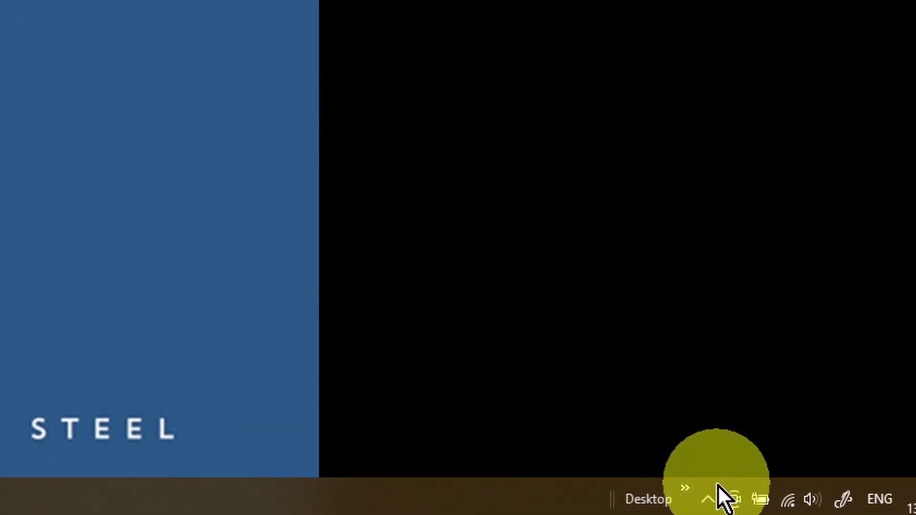
pyautogui.click(714, 496)
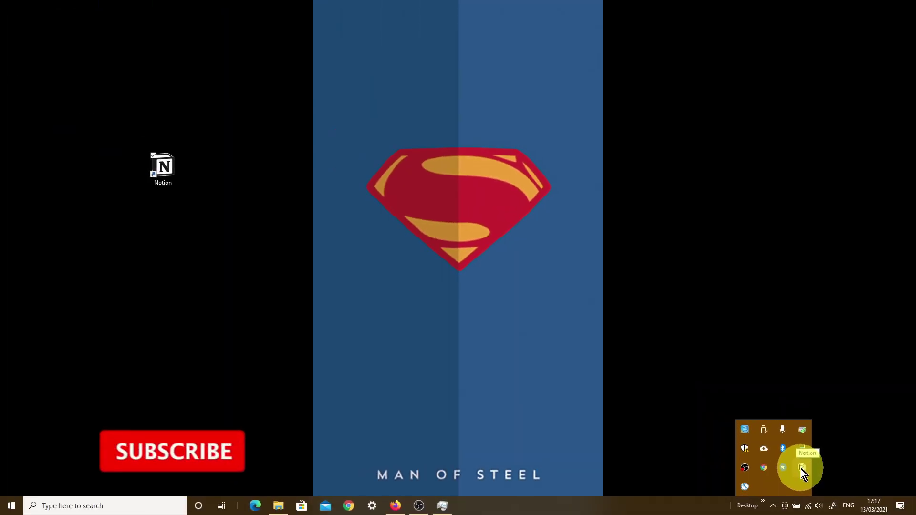
pyautogui.click(801, 467)
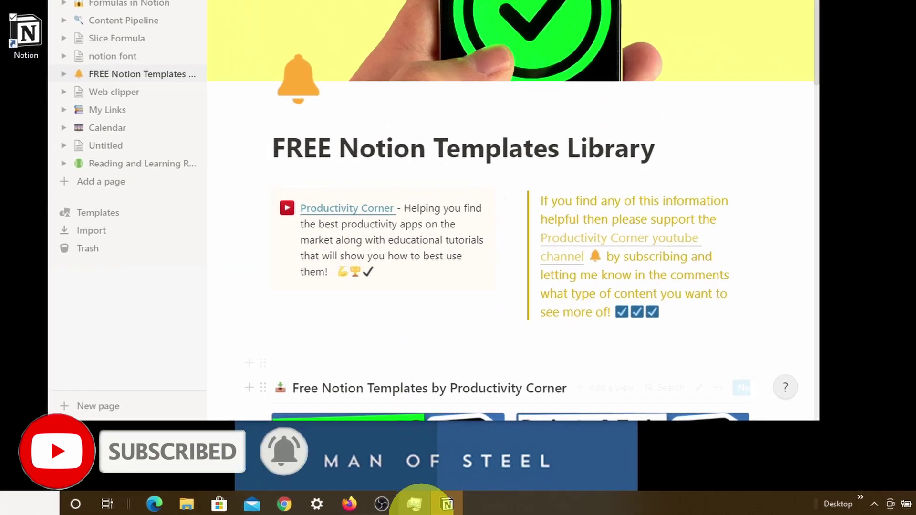
pyautogui.moveTo(451, 510)
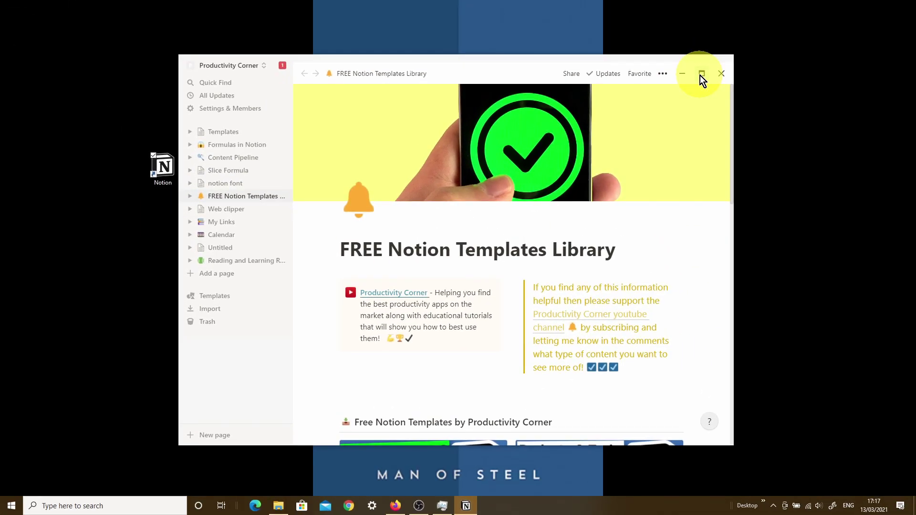
# - Maximise Notion, check its tray options, and reopen the enhancer menu with Alt+E
pyautogui.click(701, 74)
pyautogui.click(773, 506)
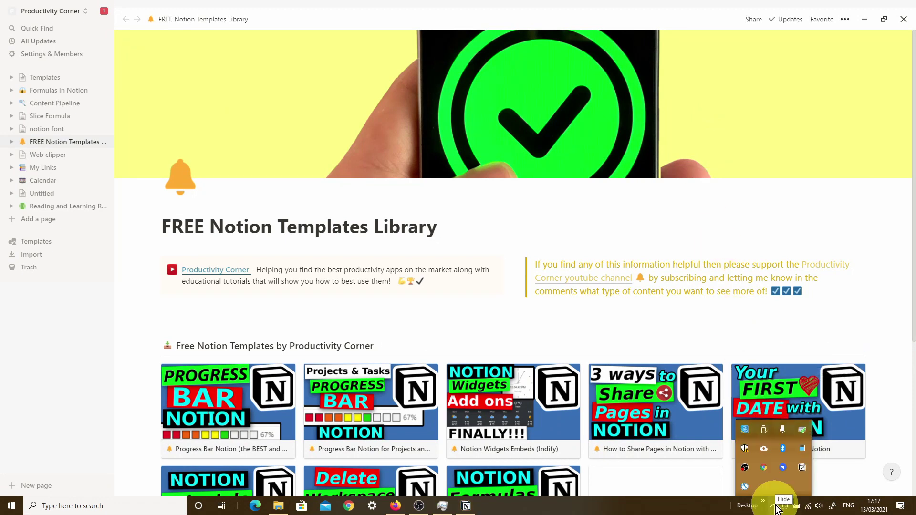
pyautogui.rightClick(801, 467)
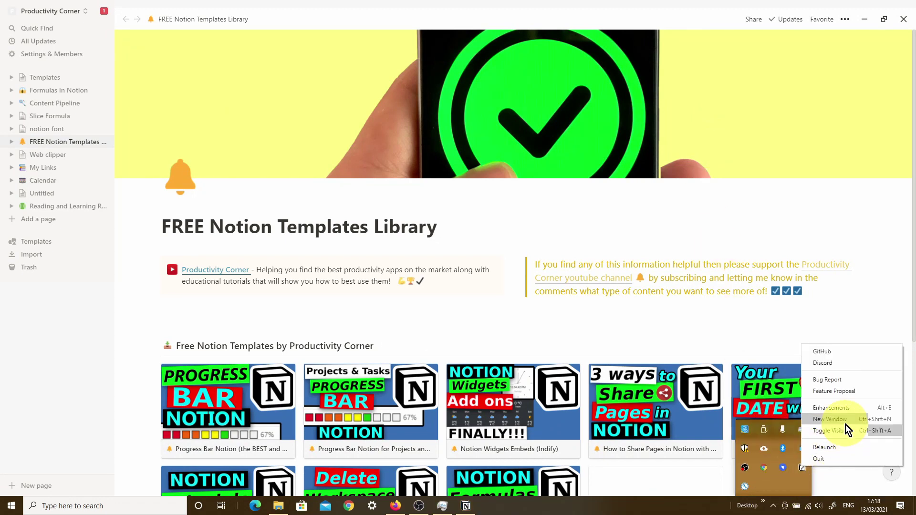
pyautogui.click(845, 408)
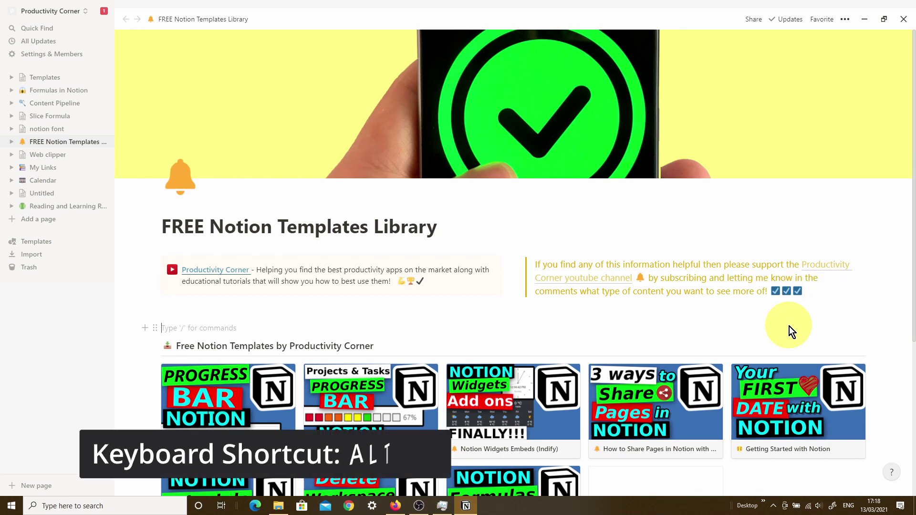
pyautogui.hotkey('alt', 'e')
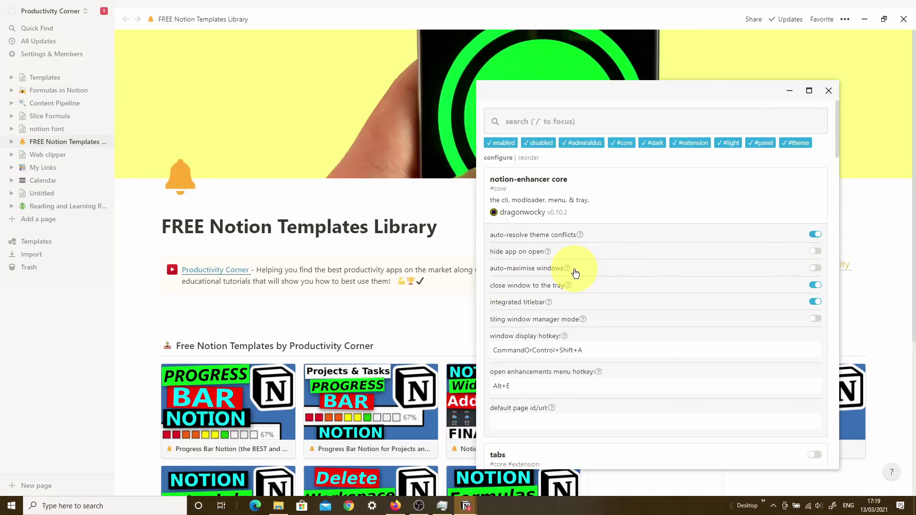
# - Close the restored Notion window to the tray and reopen it from the tray icon
pyautogui.moveTo(574, 272)
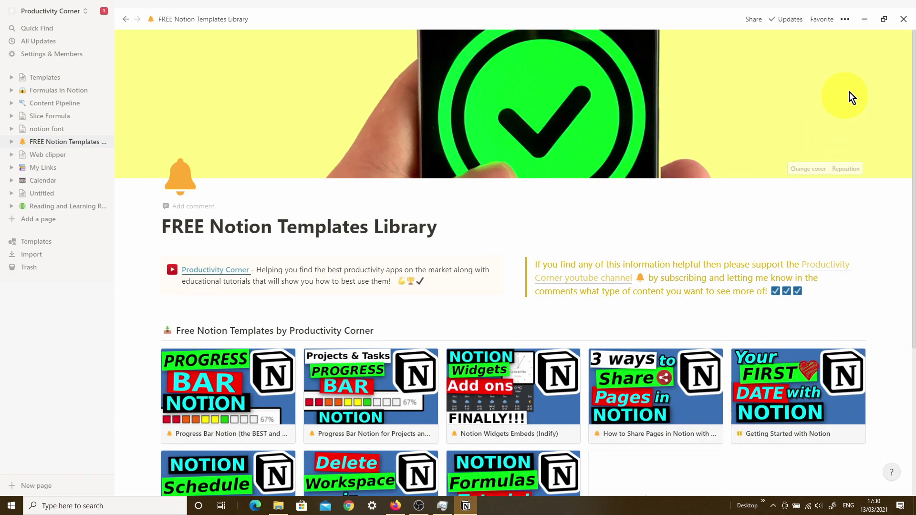
pyautogui.click(883, 19)
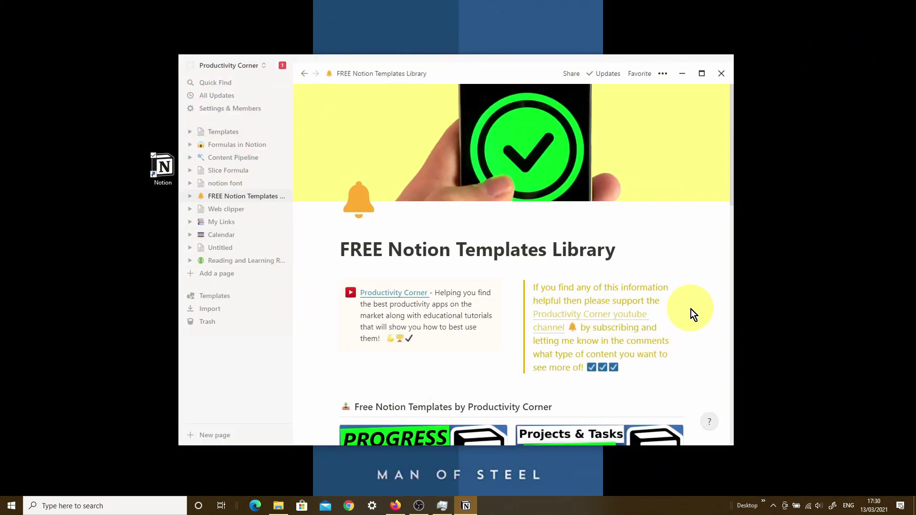
pyautogui.click(721, 74)
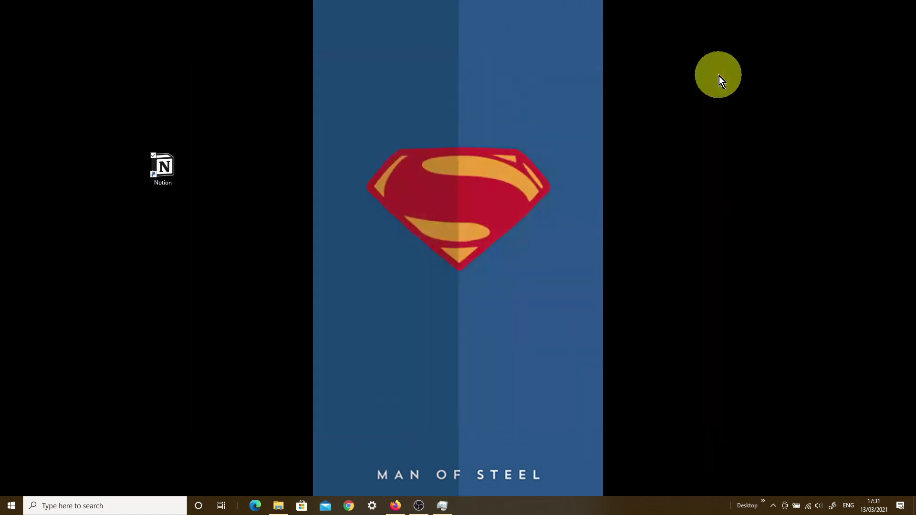
pyautogui.click(773, 505)
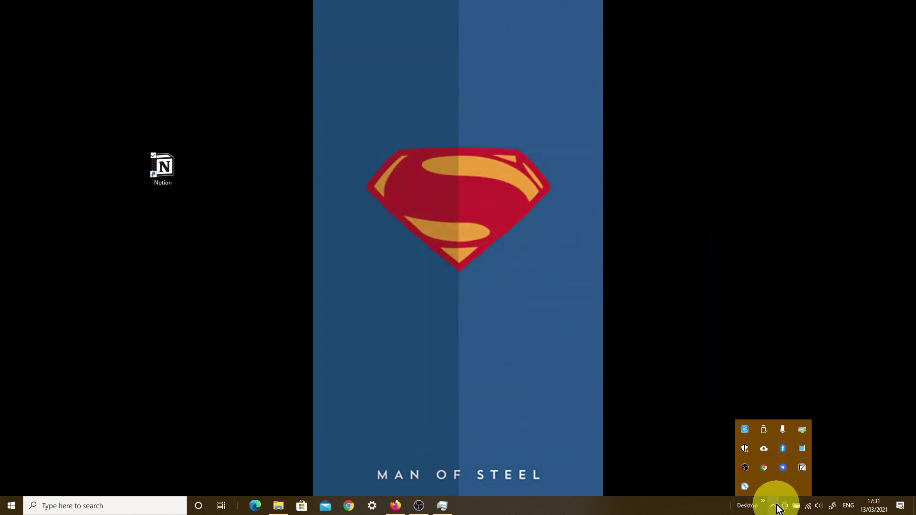
pyautogui.click(802, 467)
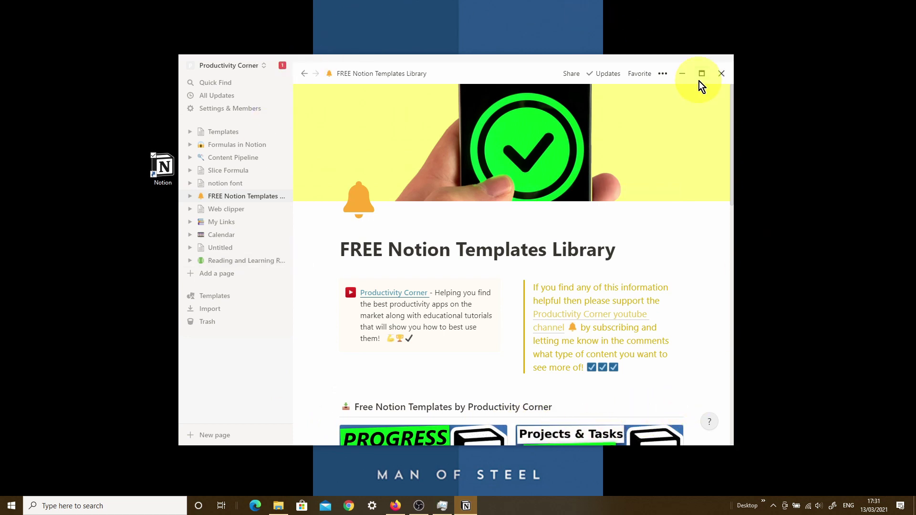
# - Turn on auto-maximise windows, then restore Notion and close it to the tray
pyautogui.hotkey('alt', 'e')
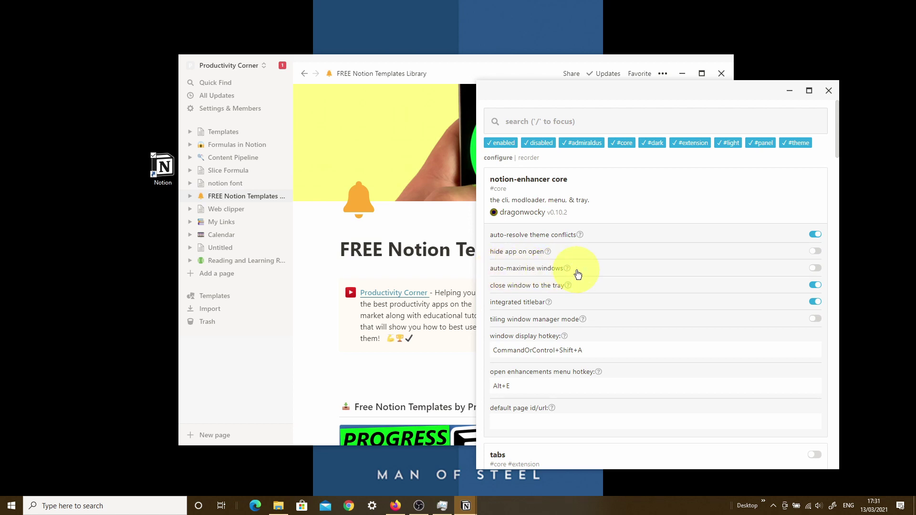
pyautogui.click(815, 270)
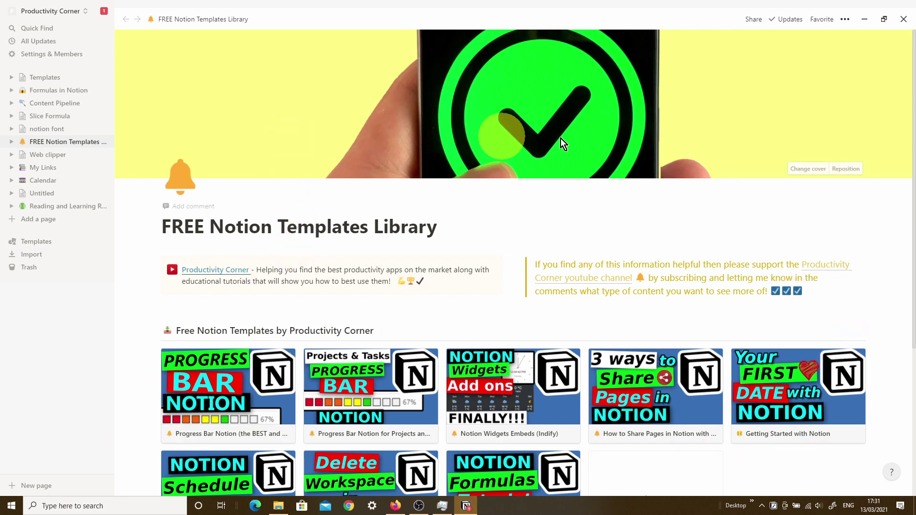
pyautogui.click(883, 19)
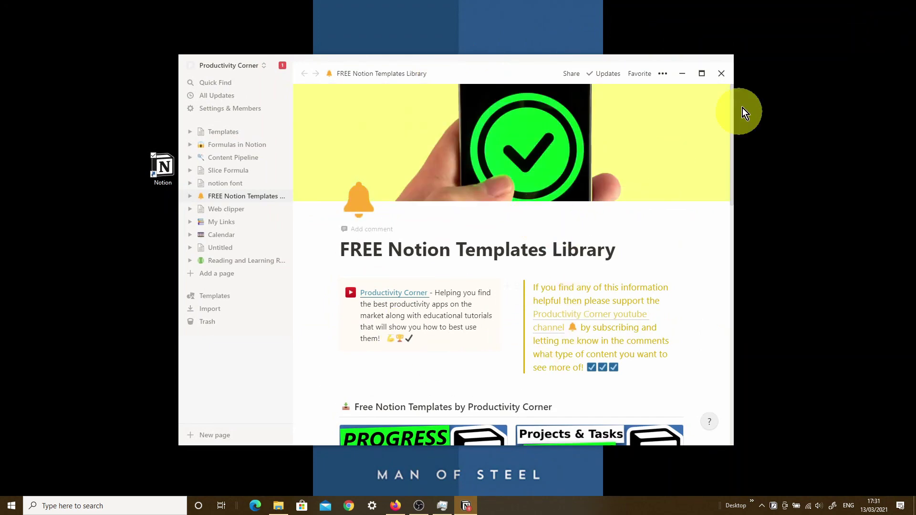
pyautogui.click(724, 76)
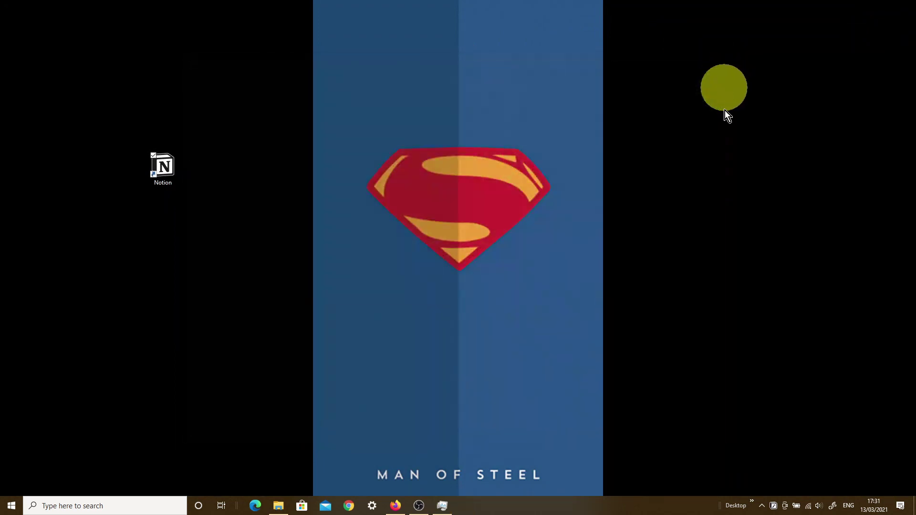
# - Reopen Notion from the tray to confirm it comes back maximised, then close it
pyautogui.click(772, 506)
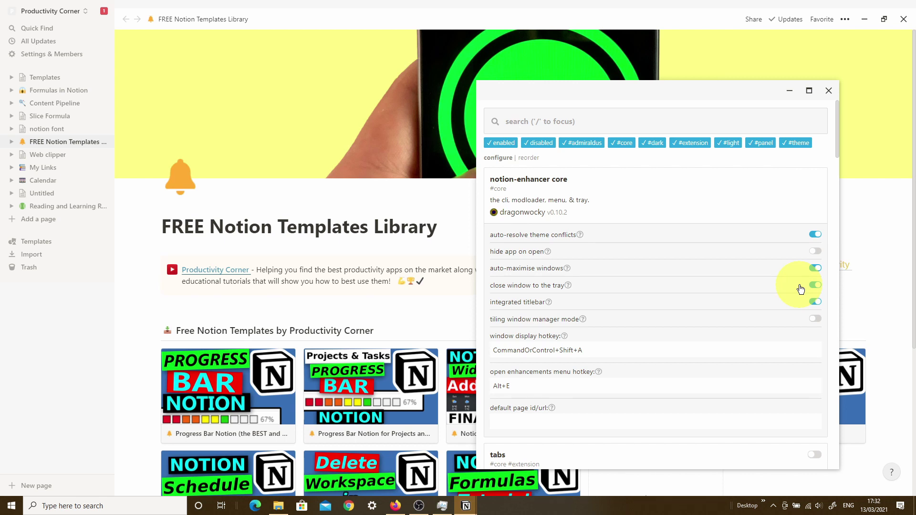
pyautogui.moveTo(568, 286)
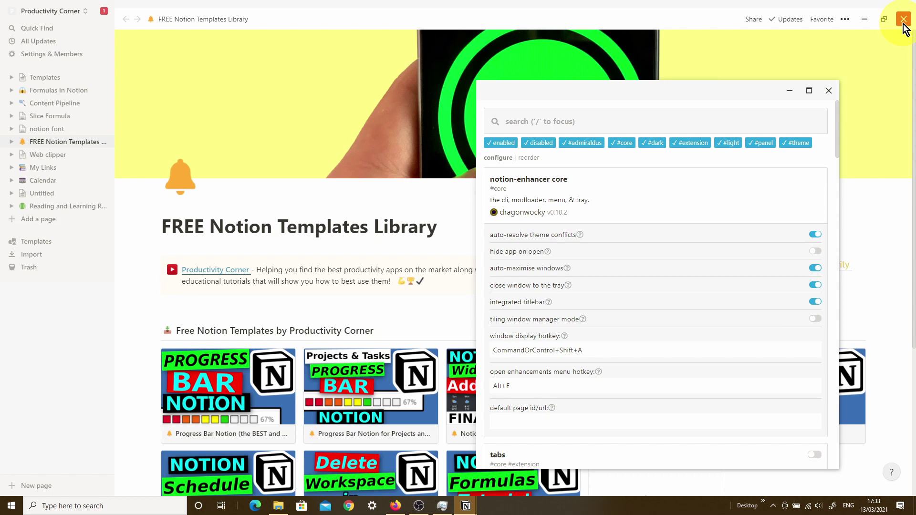
pyautogui.click(772, 506)
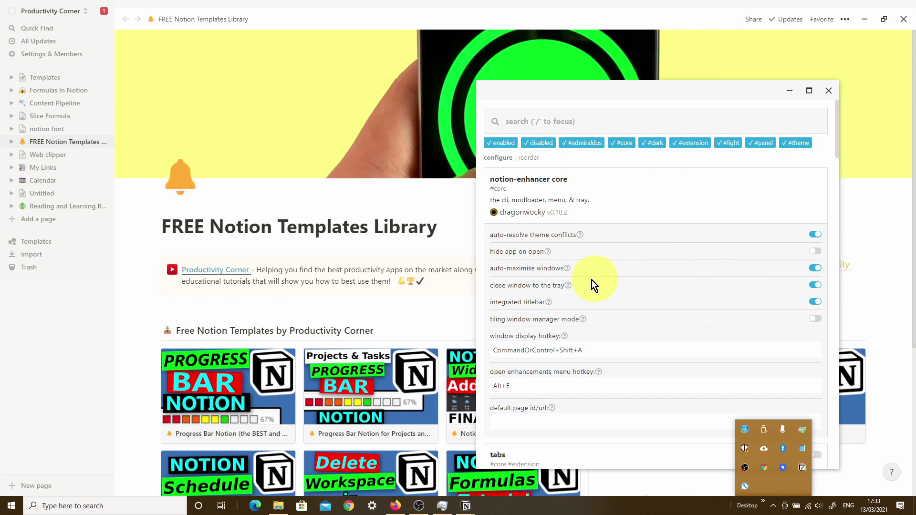
pyautogui.click(904, 20)
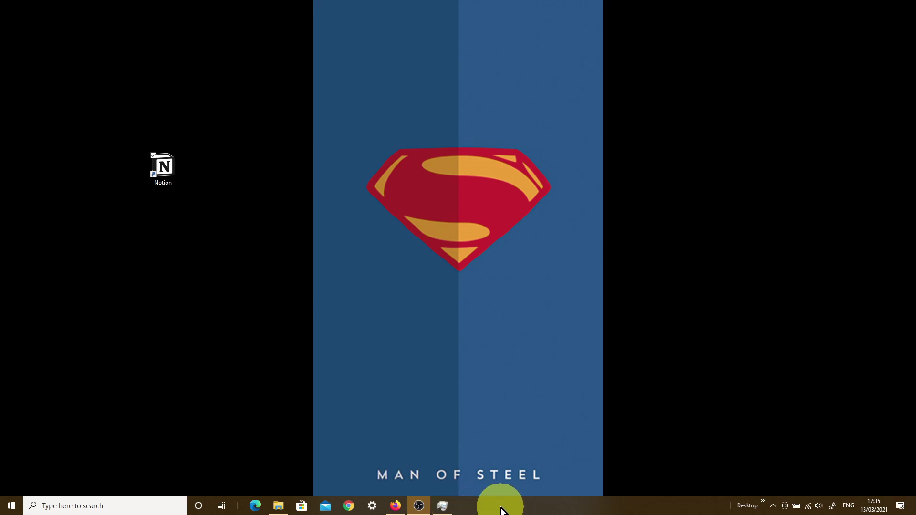
# - Open Task Manager and scroll its Processes list to the Notion entry
pyautogui.click(443, 505)
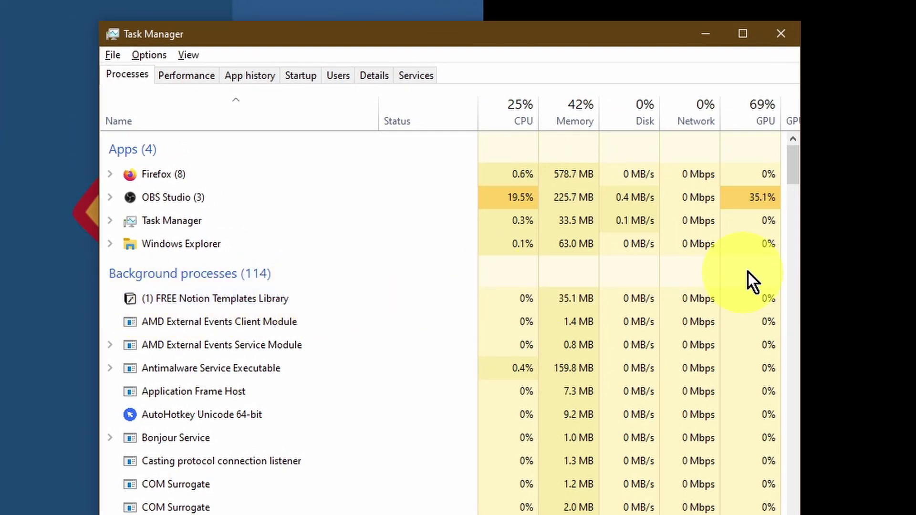
pyautogui.moveTo(790, 176); pyautogui.dragTo(792, 282)
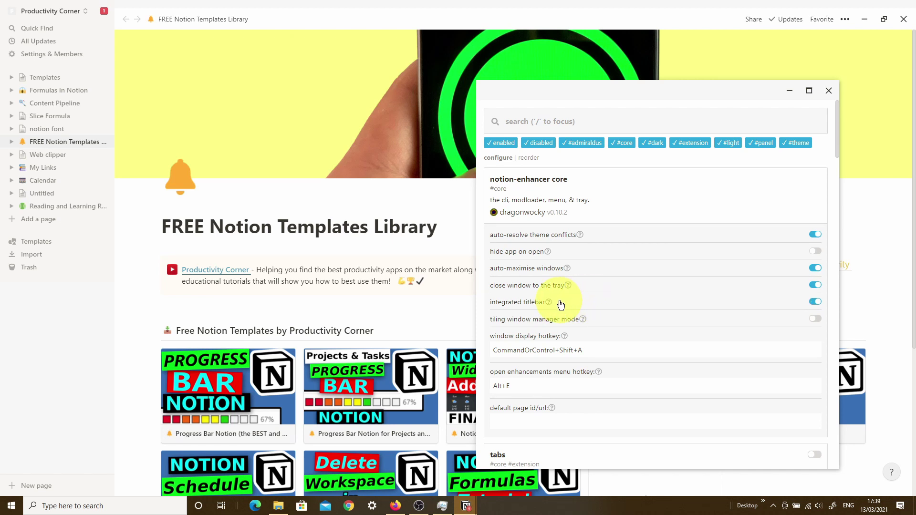
# - Read the help for integrated titlebar and tiling window manager mode
pyautogui.moveTo(549, 304)
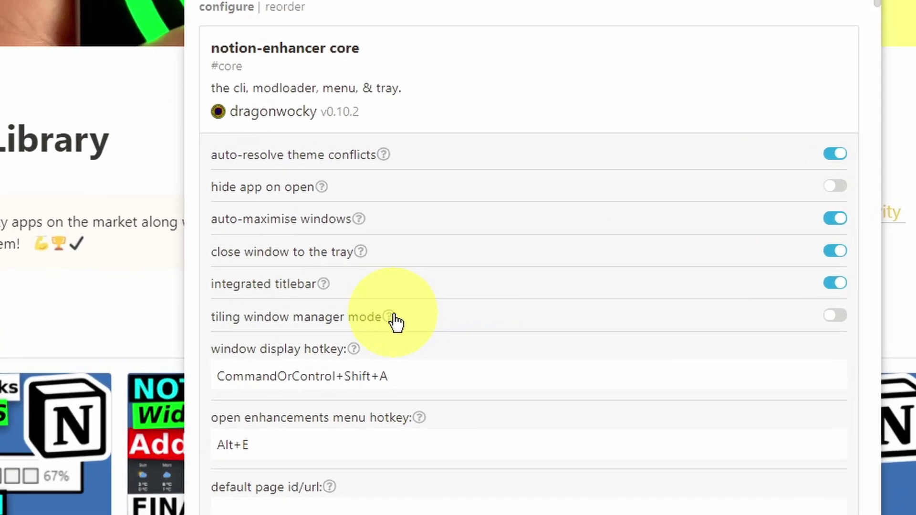
pyautogui.moveTo(582, 319)
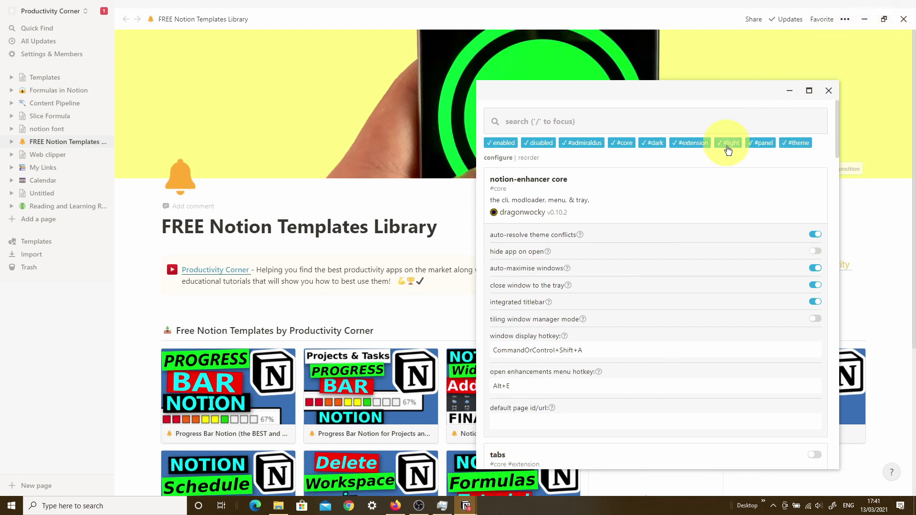
pyautogui.moveTo(547, 306)
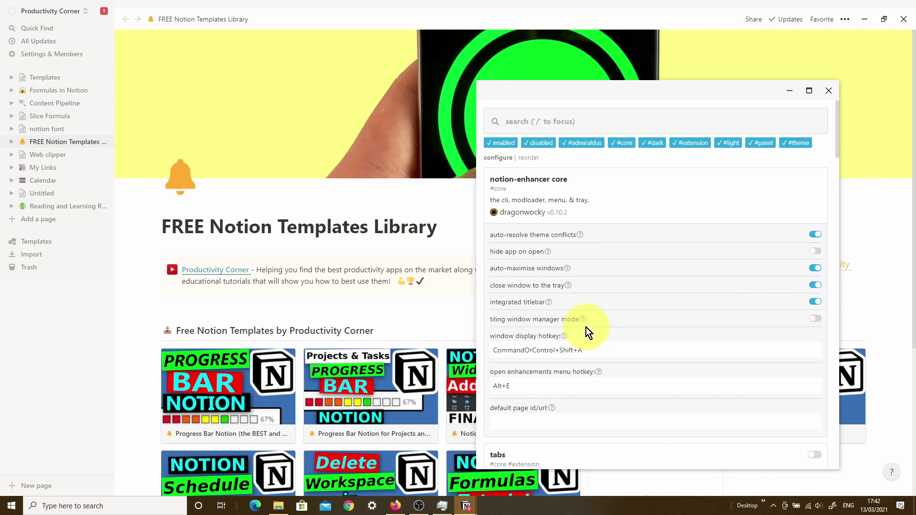
# - Enable tiling window manager mode and relaunch Notion to apply it
pyautogui.click(817, 320)
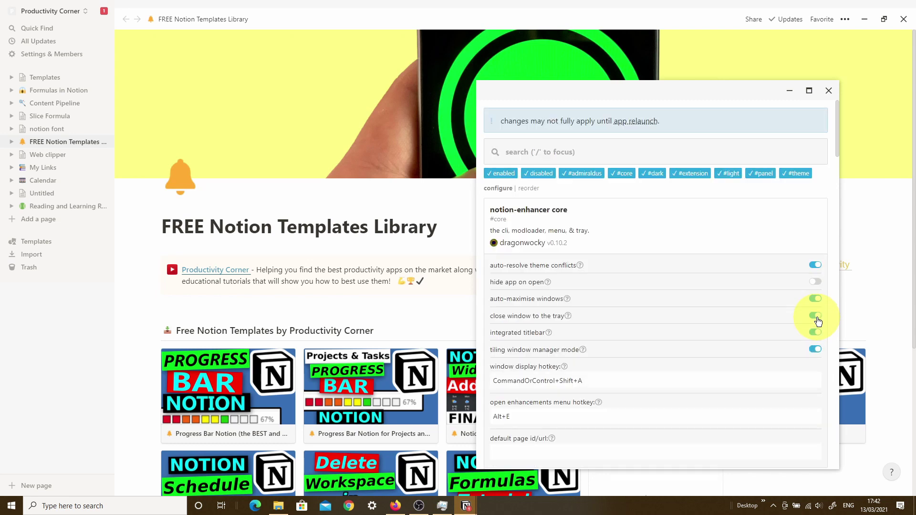
pyautogui.click(640, 124)
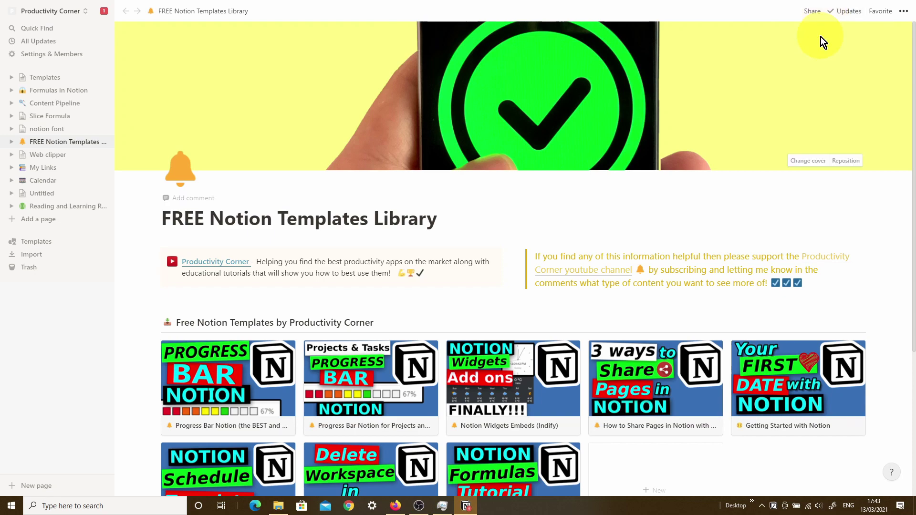
# - Reopen the enhancer settings with Alt+E and switch tiling window manager mode off
pyautogui.hotkey('alt', 'e')
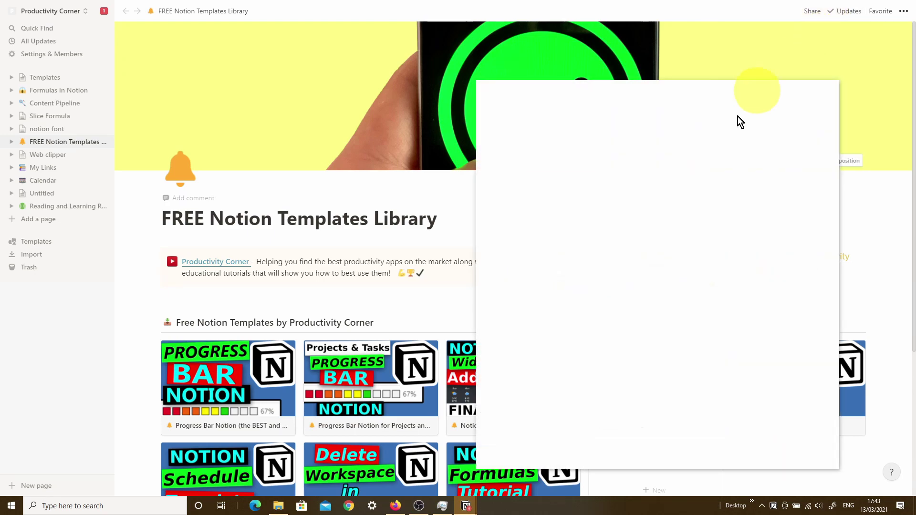
pyautogui.moveTo(582, 298)
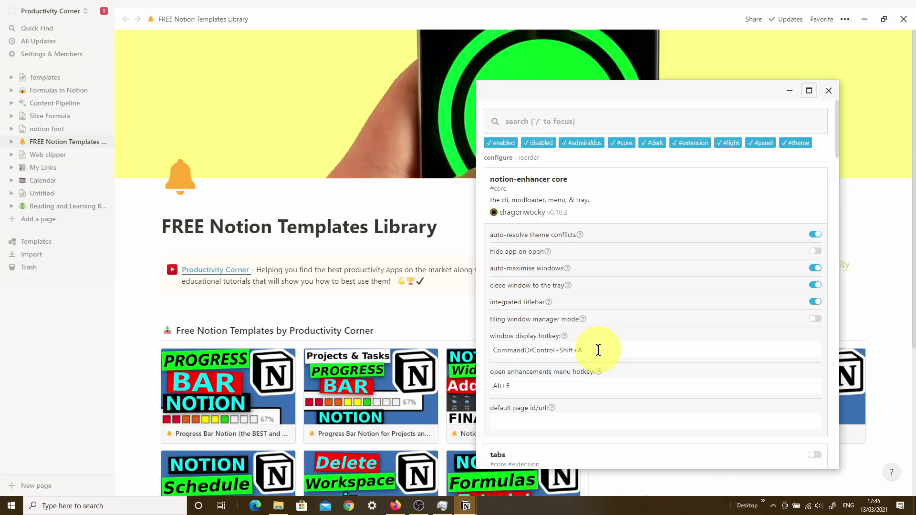
# - Leave the window display hotkey unchanged, close the enhancer menu, and hide Notion with Ctrl+Shift+A
pyautogui.click(599, 350)
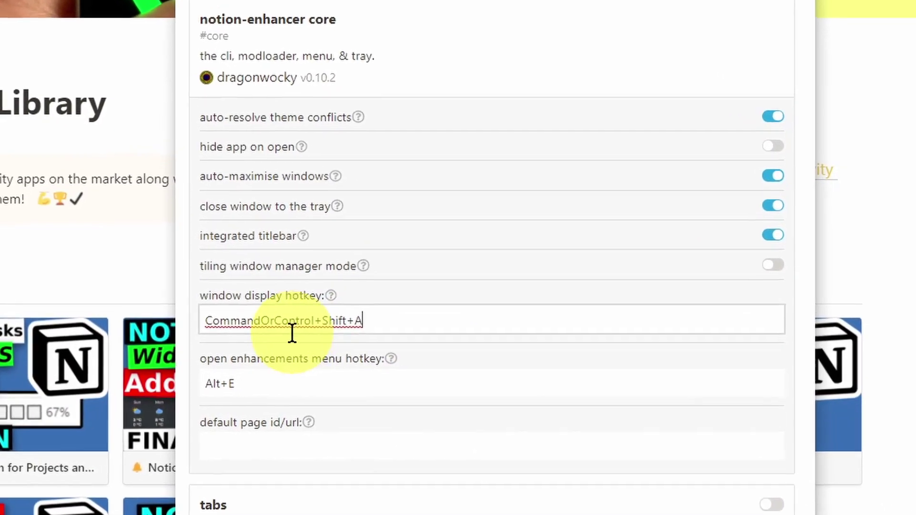
pyautogui.moveTo(364, 315); pyautogui.dragTo(165, 315)
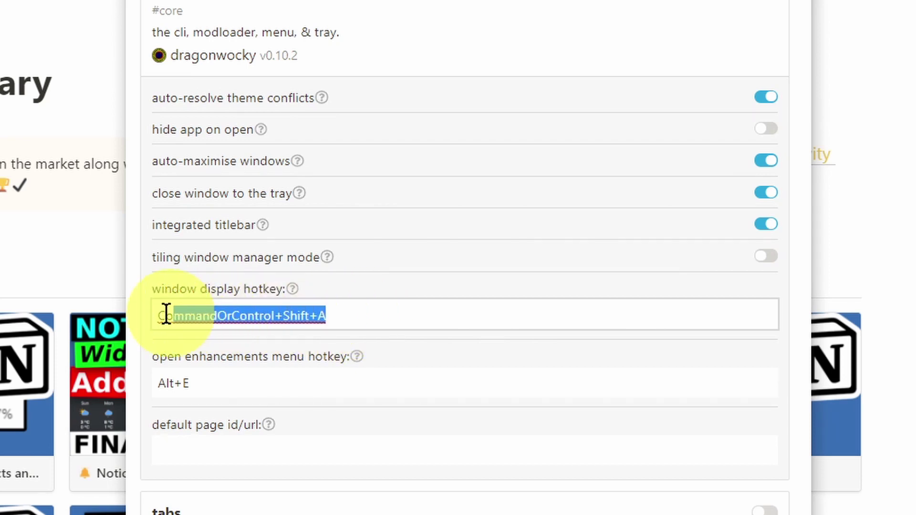
pyautogui.click(361, 317)
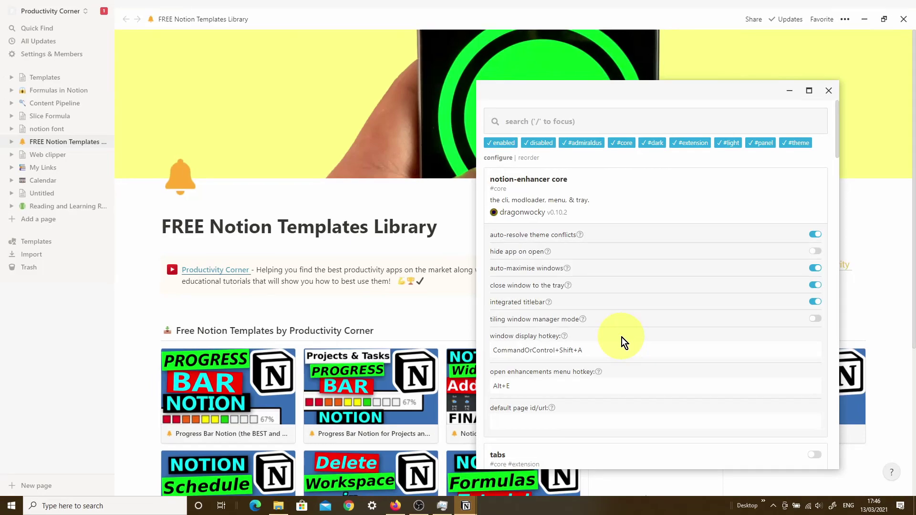
pyautogui.hotkey('alt', 'e')
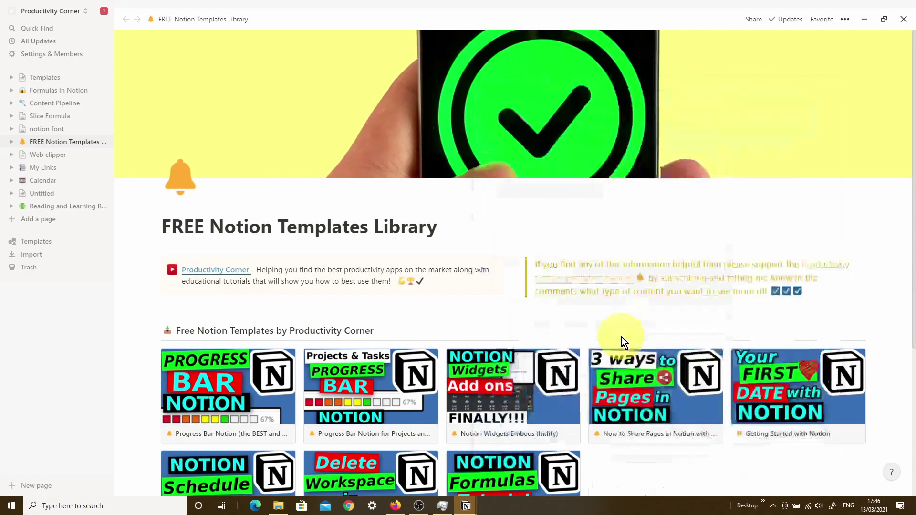
pyautogui.hotkey('ctrl', 'shift', 'a')
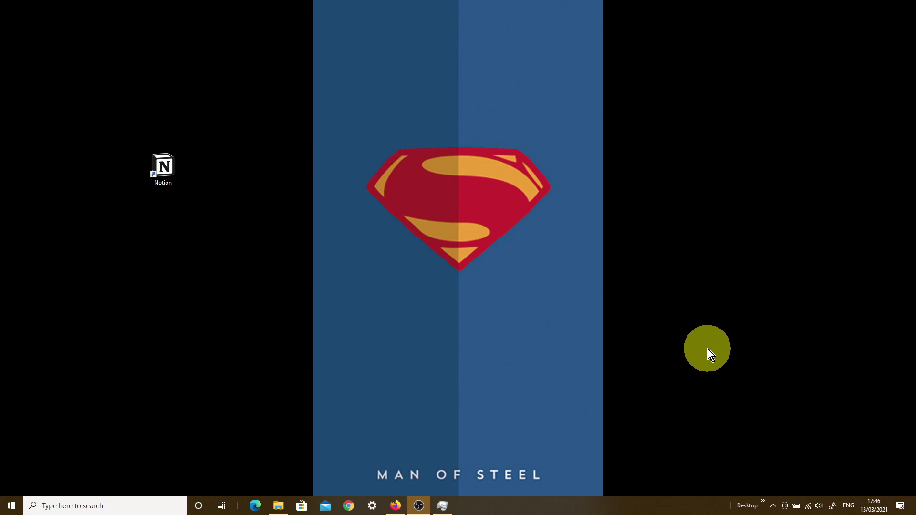
# - Restore the hidden Notion window with Ctrl+Shift+A
pyautogui.hotkey('ctrl', 'shift', 'a')
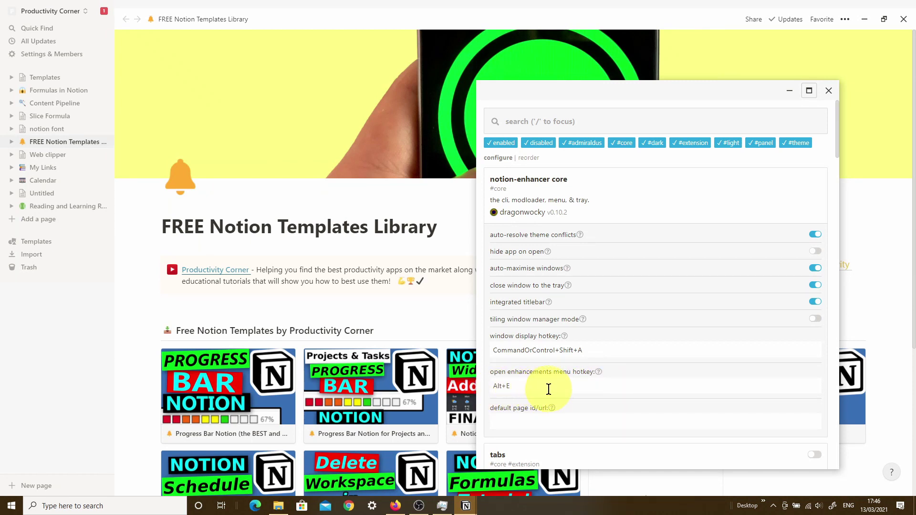
# - Move the enhancer settings window slightly higher and toggle it closed and open with Alt+E
pyautogui.moveTo(728, 91); pyautogui.dragTo(731, 62)
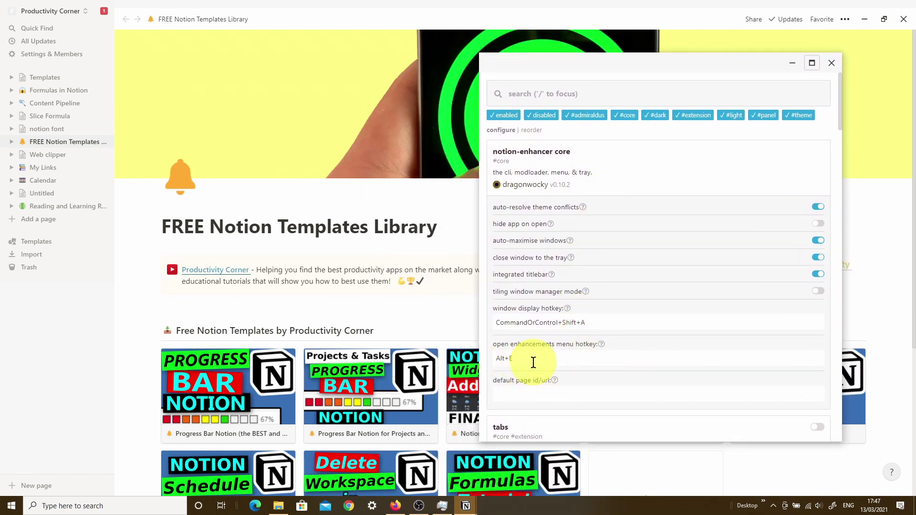
pyautogui.hotkey('alt', 'e')
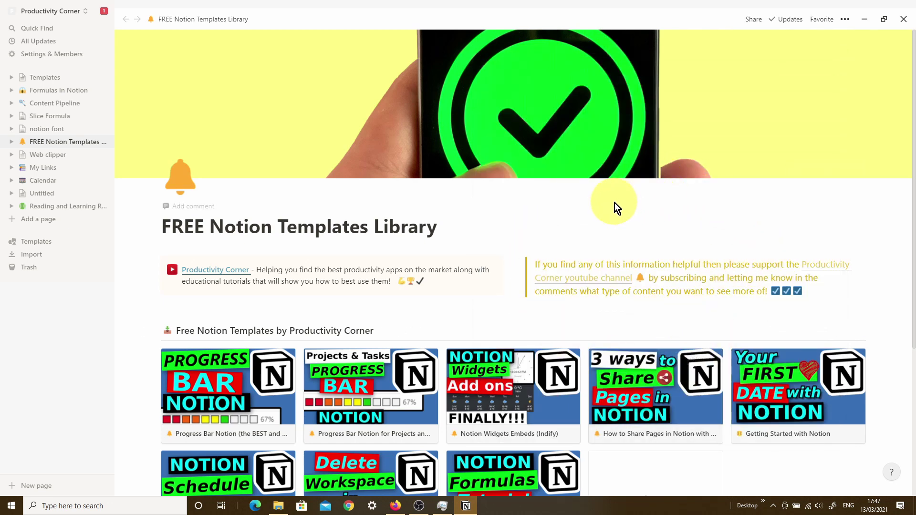
pyautogui.hotkey('alt', 'e')
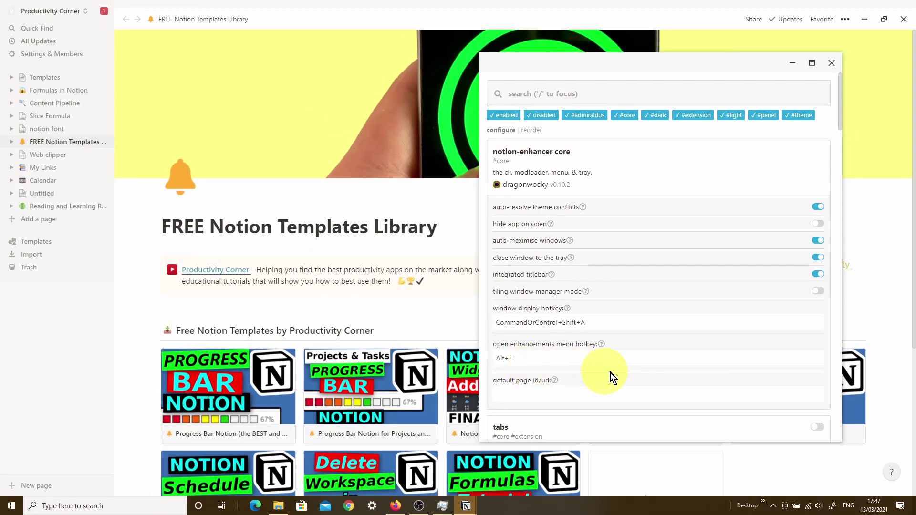
# - Reopen the enhancer settings from the Notion tray icon's Enhancements option
pyautogui.click(773, 506)
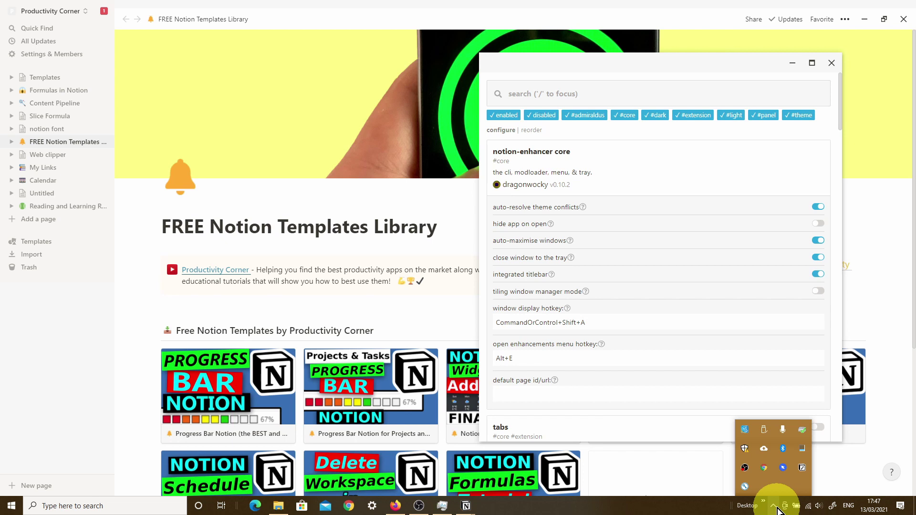
pyautogui.rightClick(800, 469)
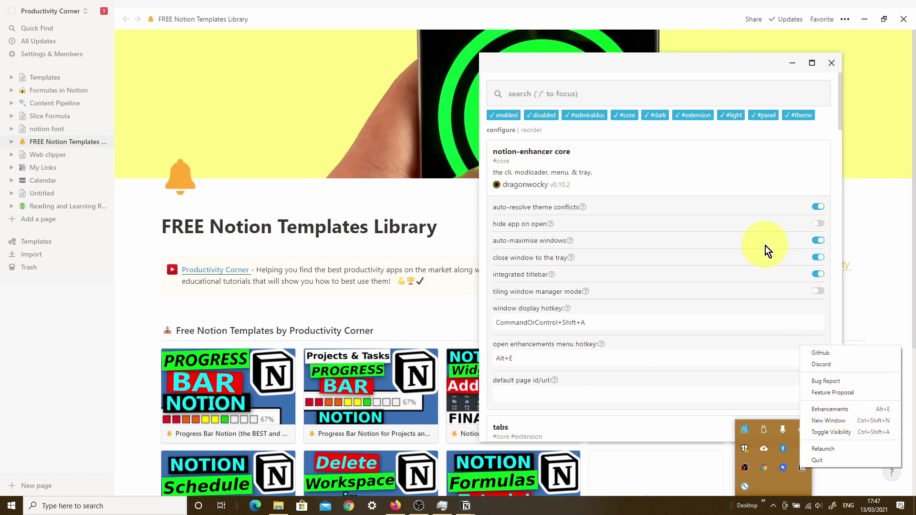
pyautogui.click(731, 343)
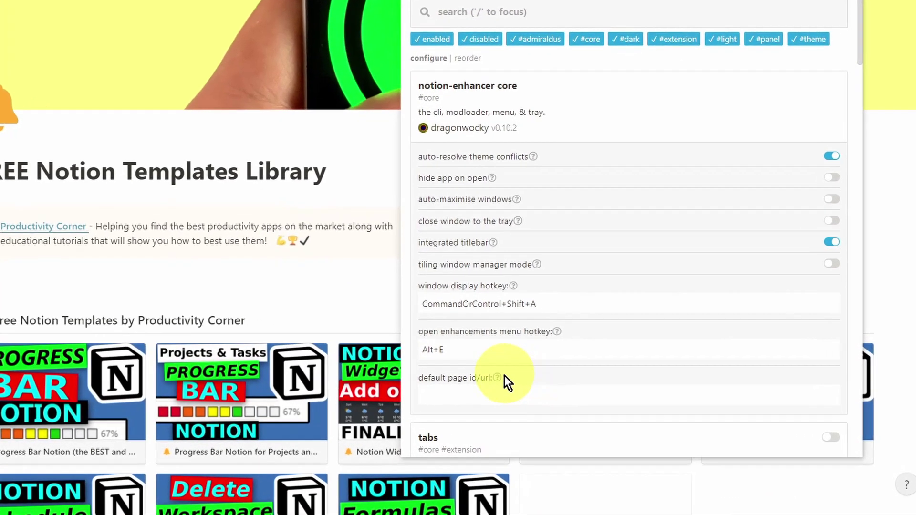
# - View the default page id/url help tip, then close the enhancer settings onto the page
pyautogui.moveTo(498, 379)
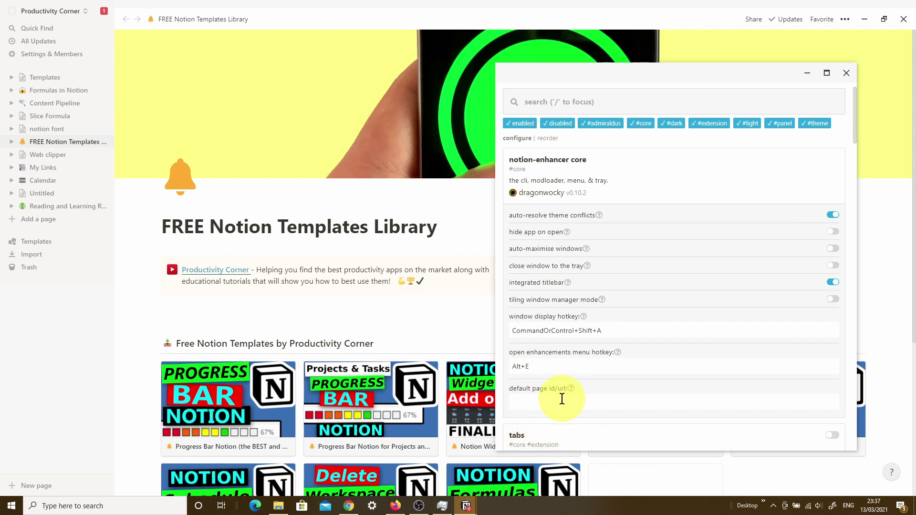
pyautogui.moveTo(570, 390)
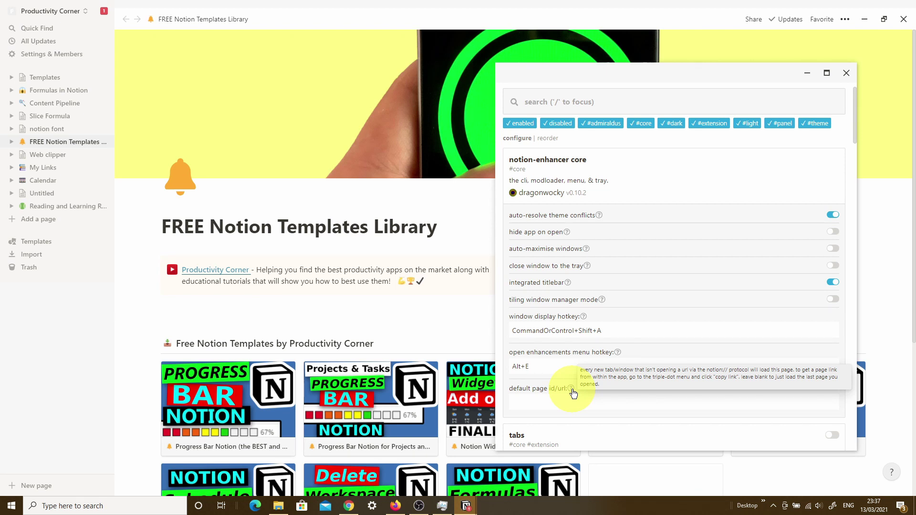
pyautogui.click(468, 323)
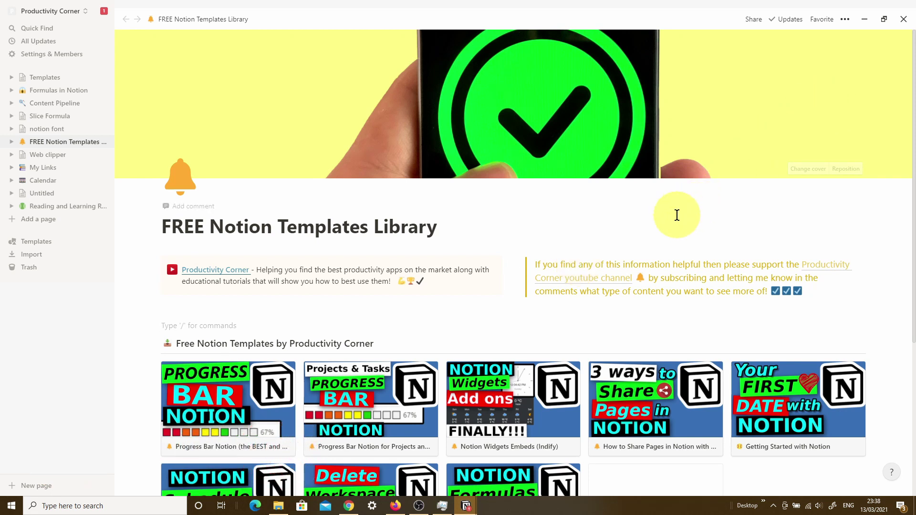
# - Copy the FREE Notion Templates Library page link and paste it as the default page id/url
pyautogui.click(844, 22)
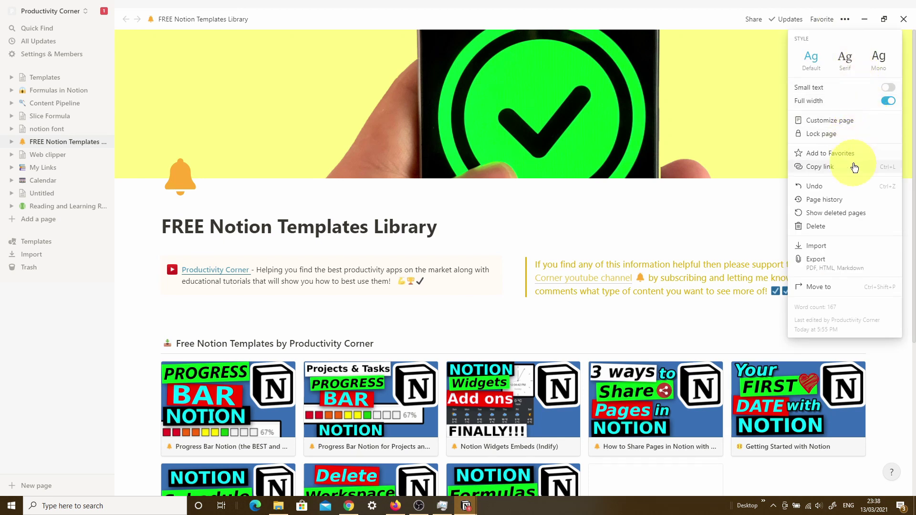
pyautogui.click(827, 169)
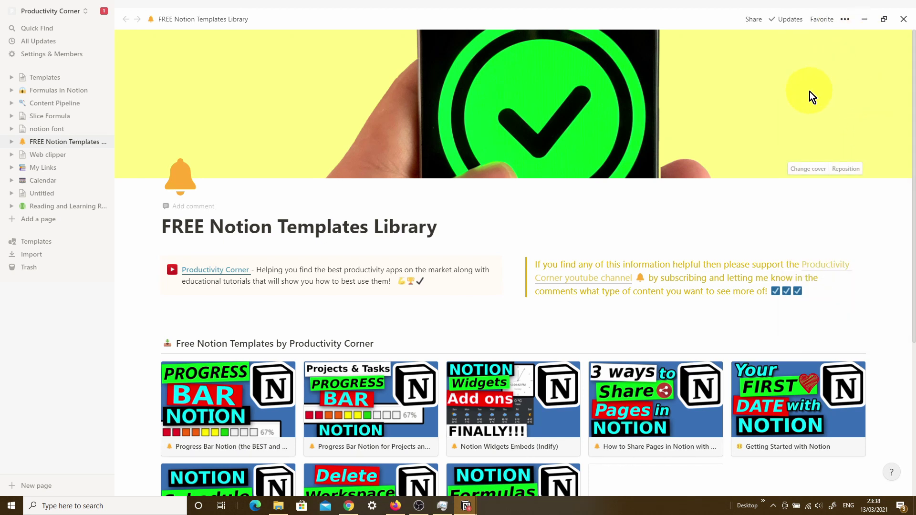
pyautogui.hotkey('alt', 'e')
pyautogui.click(539, 401)
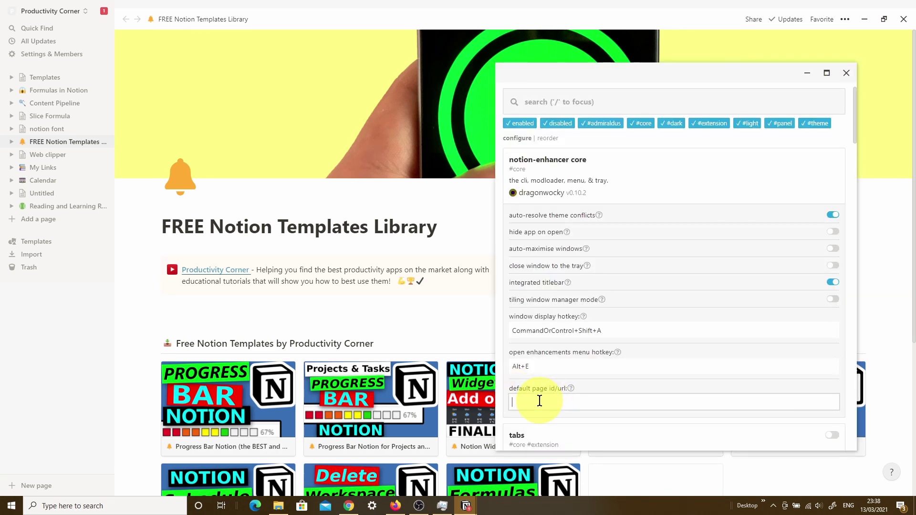
pyautogui.hotkey('ctrl', 'v')
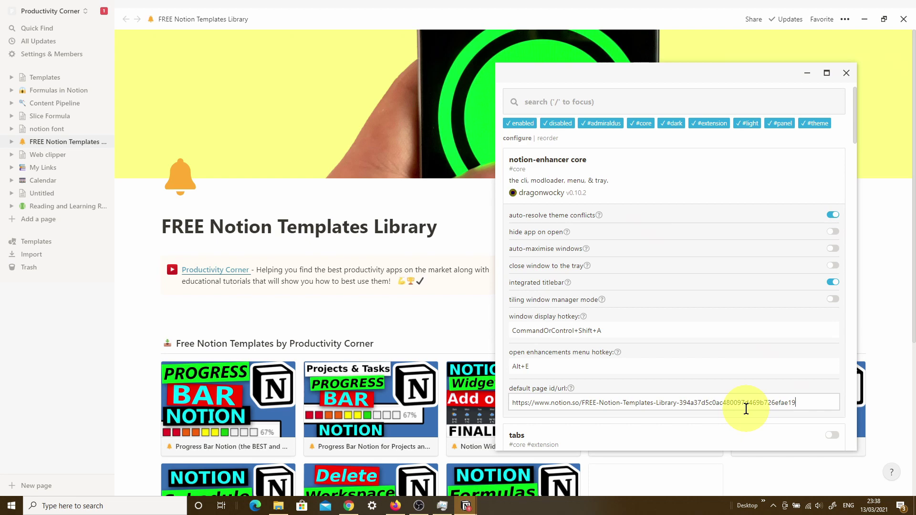
# - Switch on the tabs extension in the enhancer settings
pyautogui.scroll(-3, 735, 379)
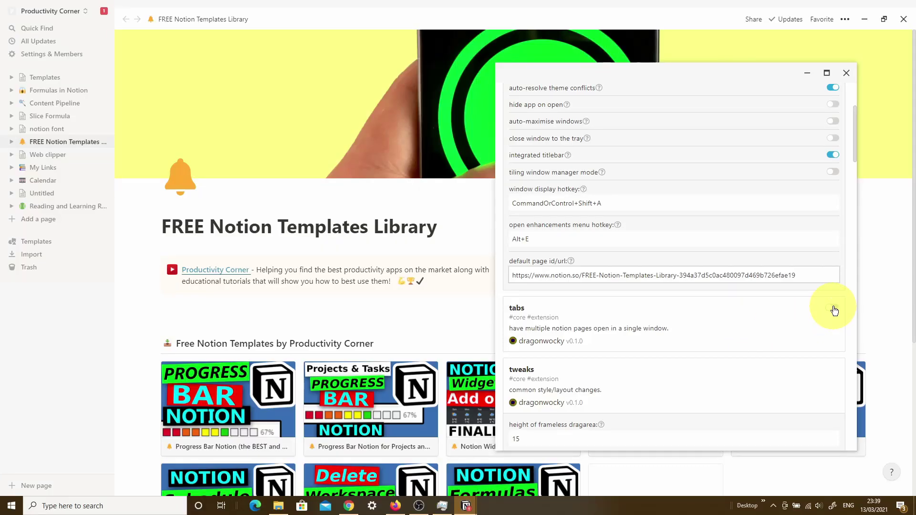
pyautogui.click(832, 308)
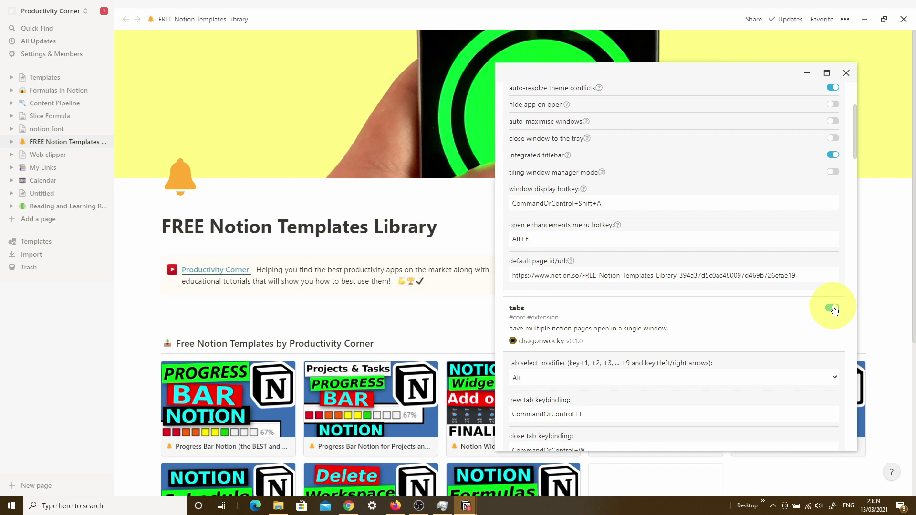
pyautogui.scroll(-3, 833, 310)
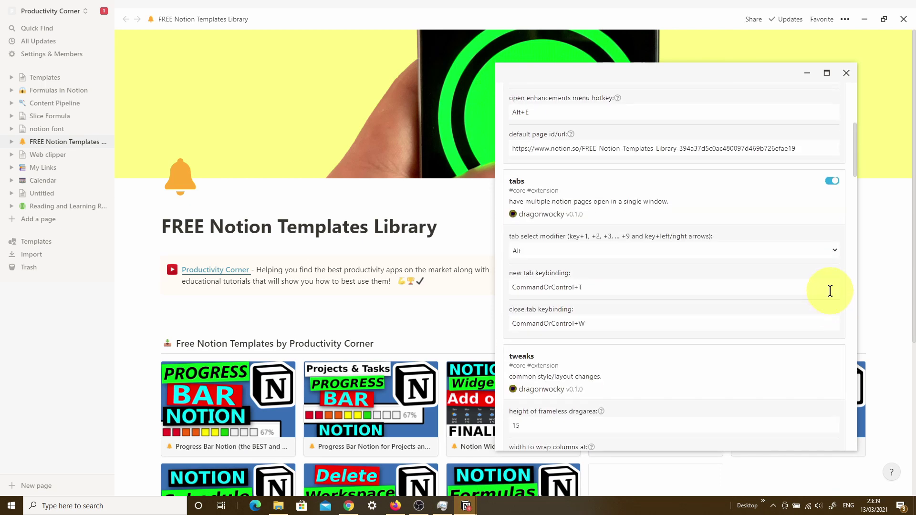